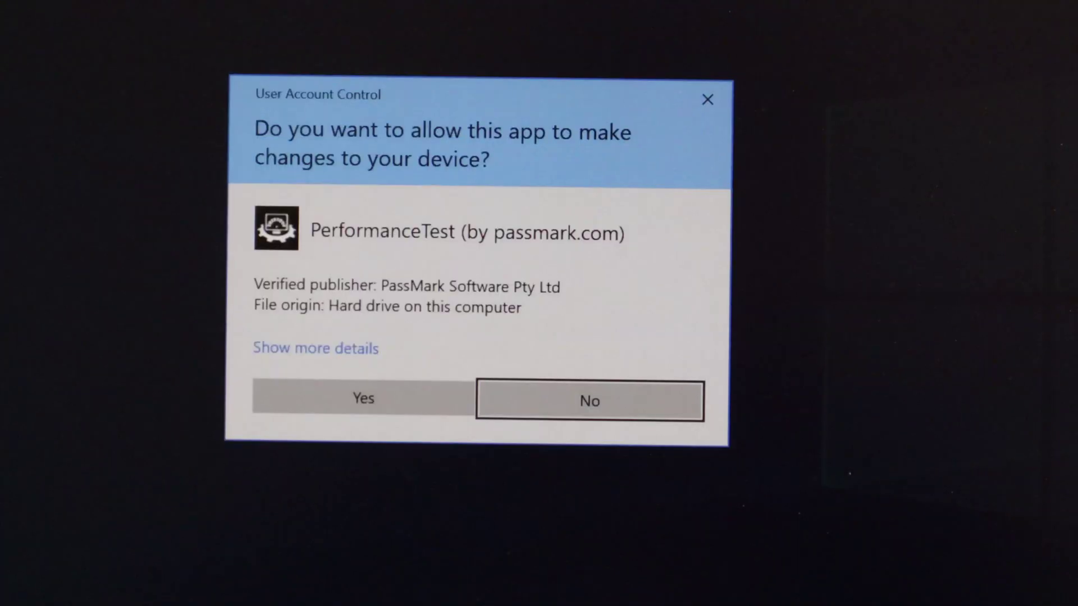
Step: Approve the User Account Control prompt so PerformanceTest loads its main test menu
left_click(388, 393)
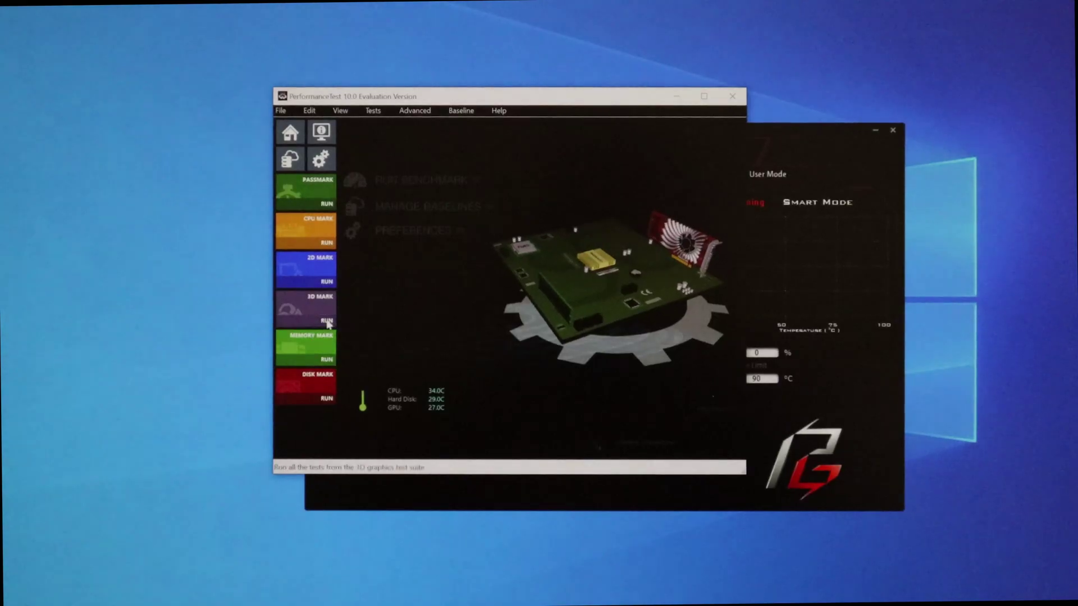
Step: Confirm running all 3D graphics tests, yielding a 3D Graphics Mark of 9602 (60th percentile)
left_click(491, 320)
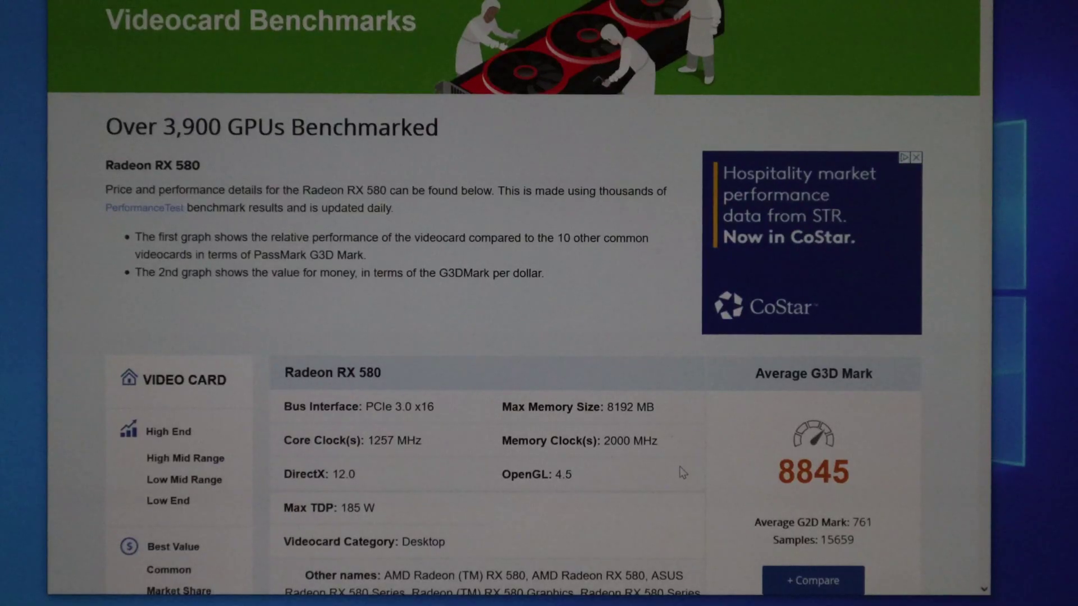
scroll(674, 455, "down", 3)
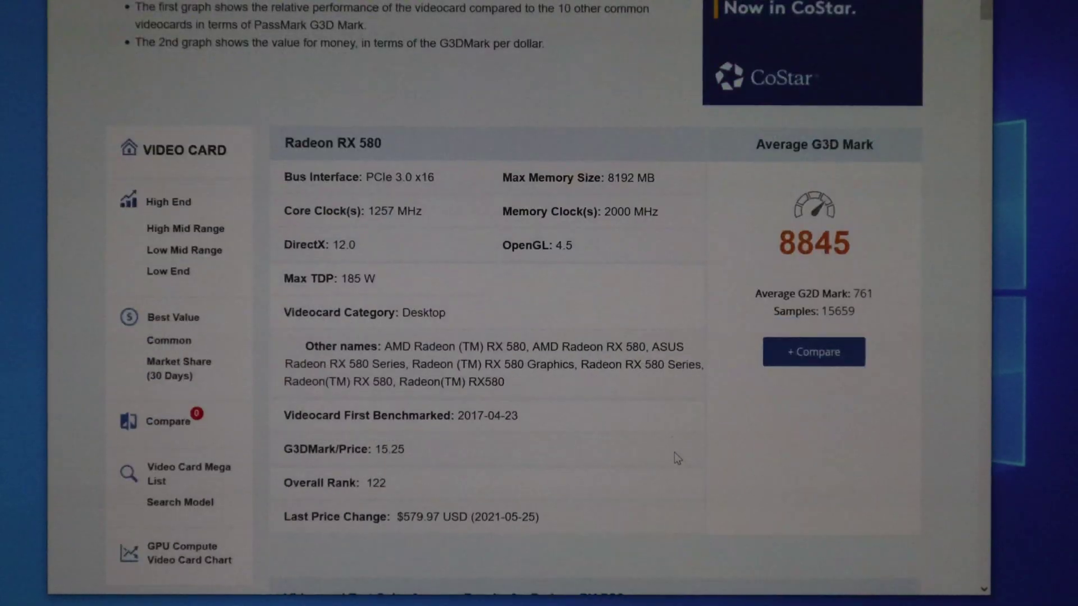
scroll(674, 455, "down", 2)
scroll(674, 457, "down", 1)
scroll(674, 457, "down", 1)
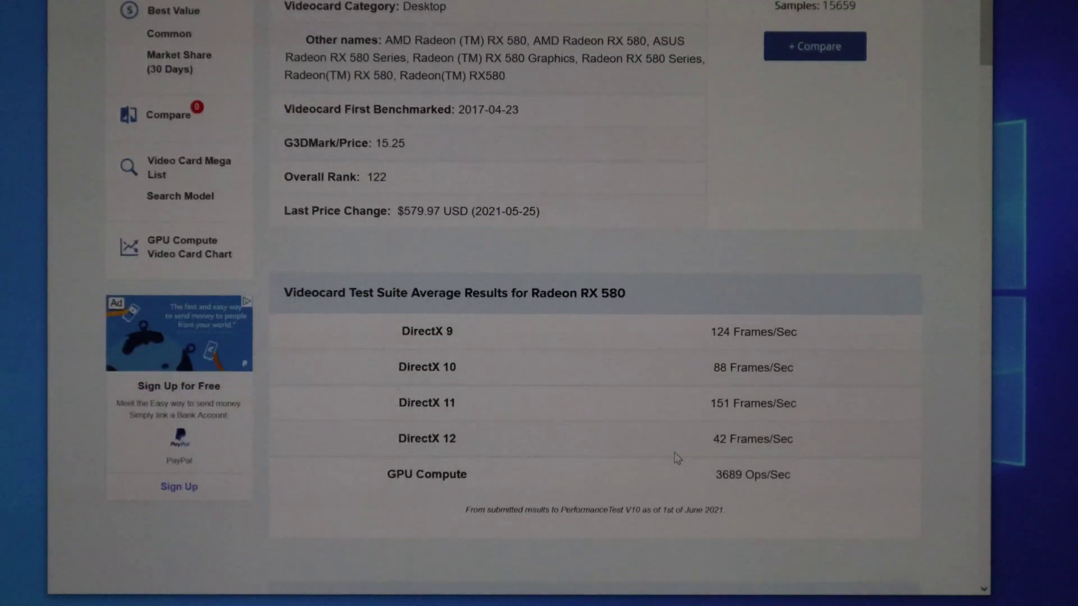
scroll(675, 457, "down", 1)
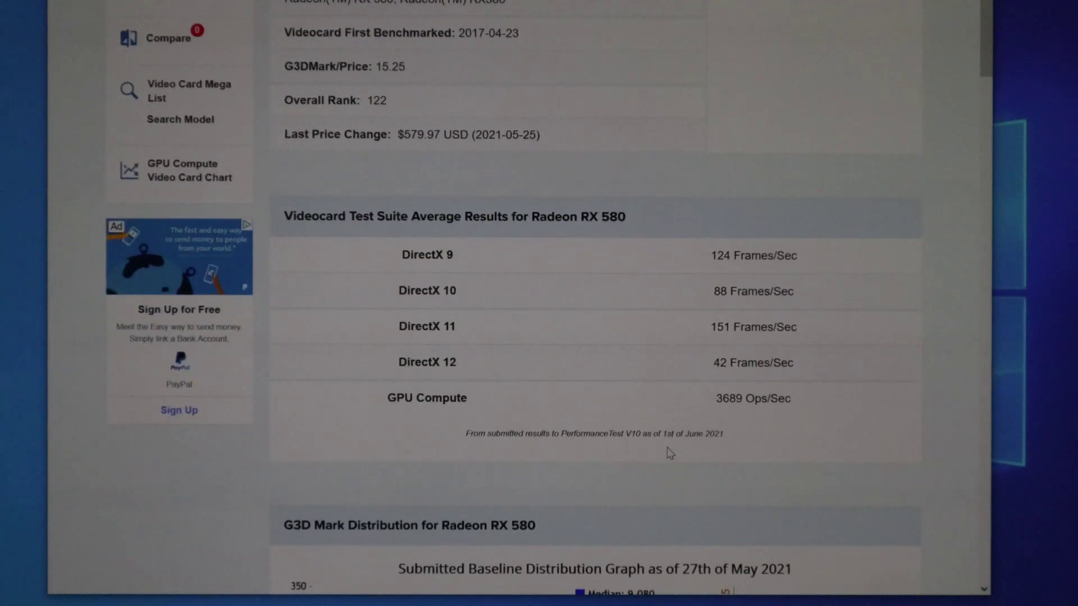